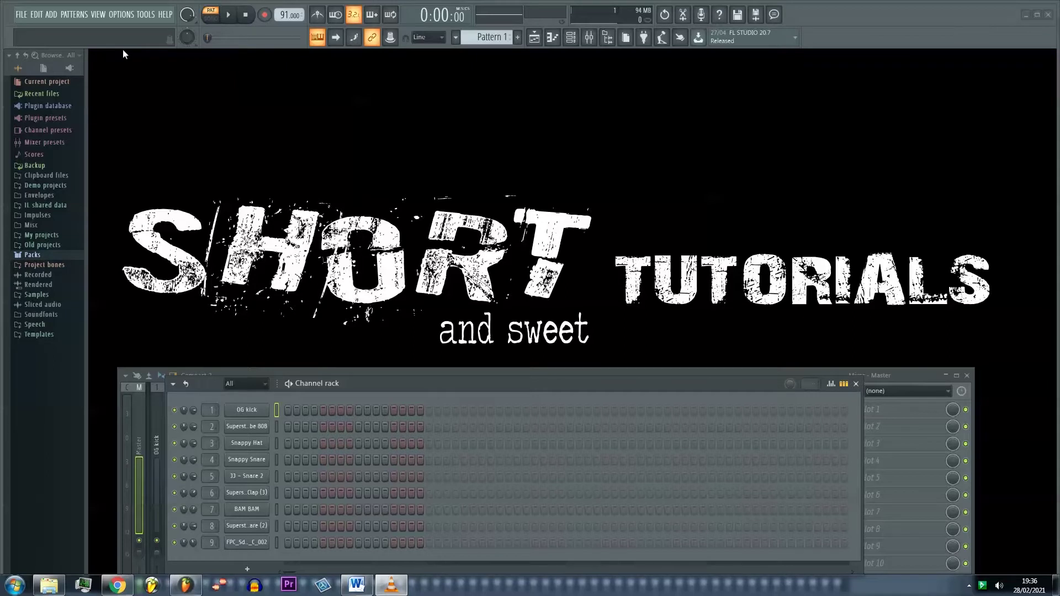
Bring up the Settings window's Audio page, showing ASIO4ALL v2 at 44100 Hz
left_click(122, 14)
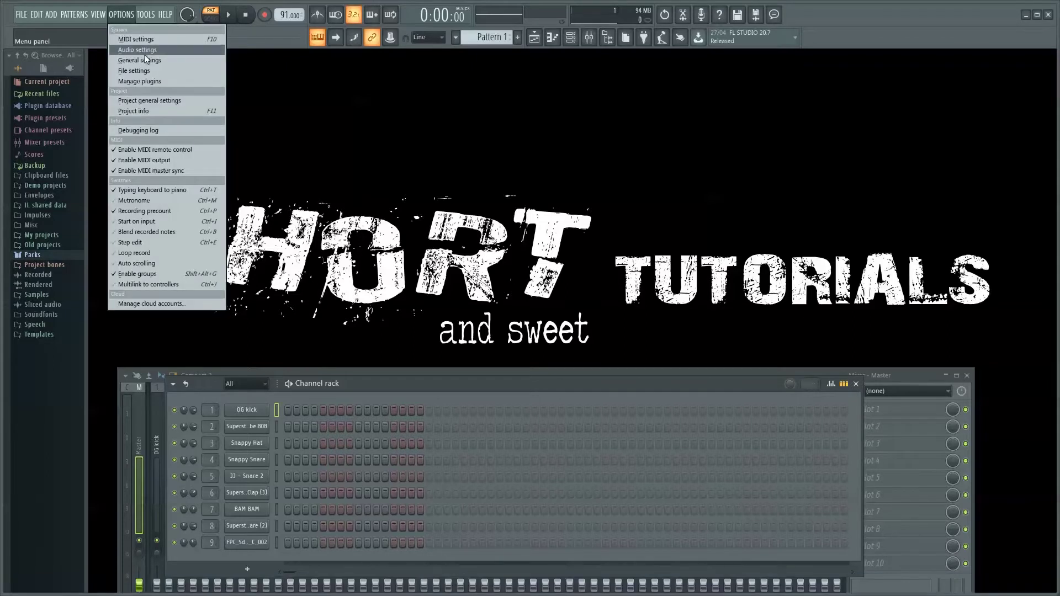
left_click(144, 54)
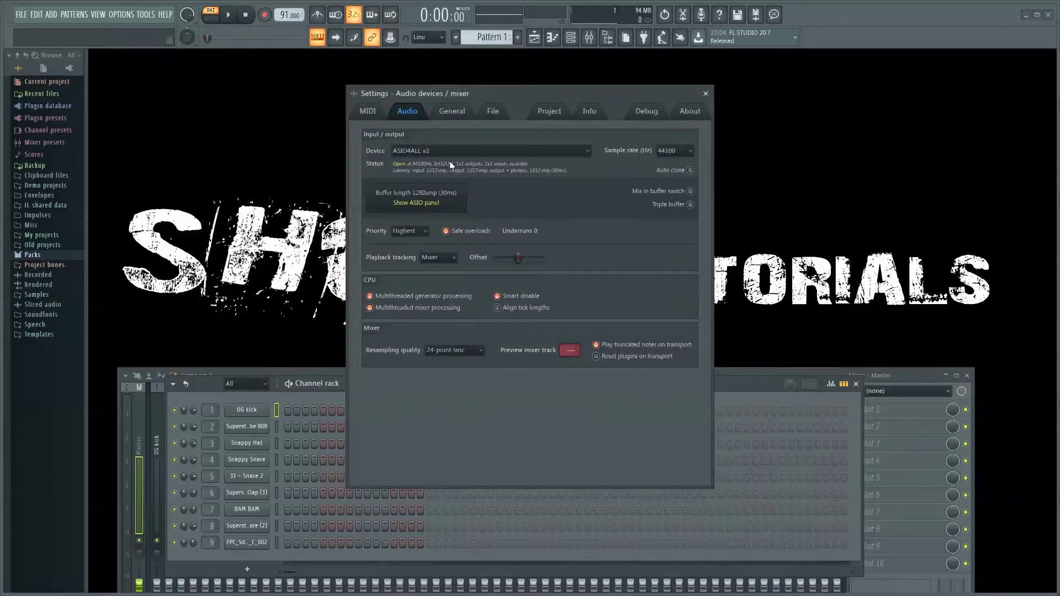
left_click(705, 94)
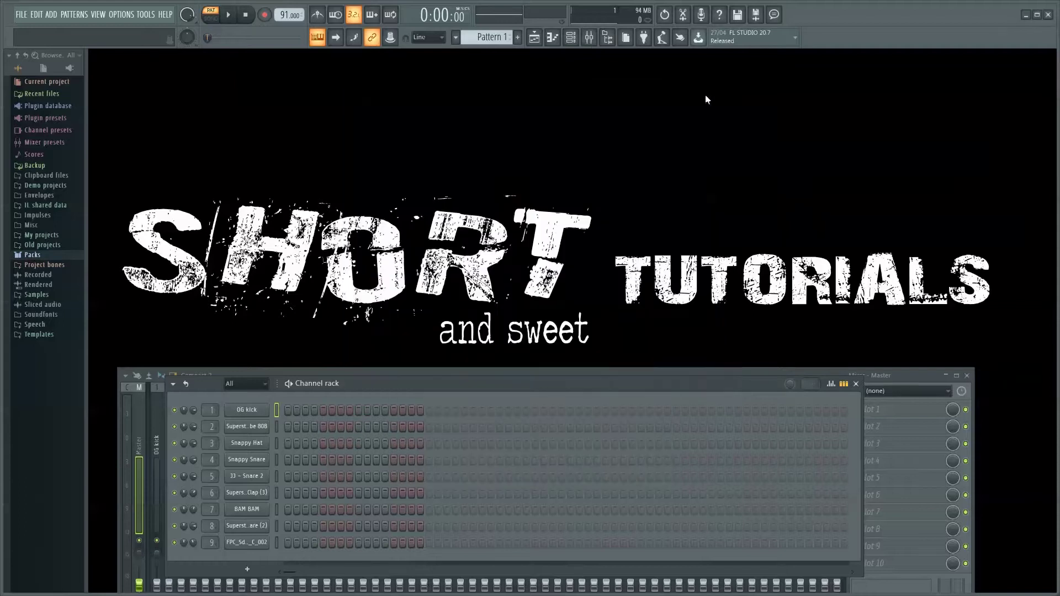
key("F10")
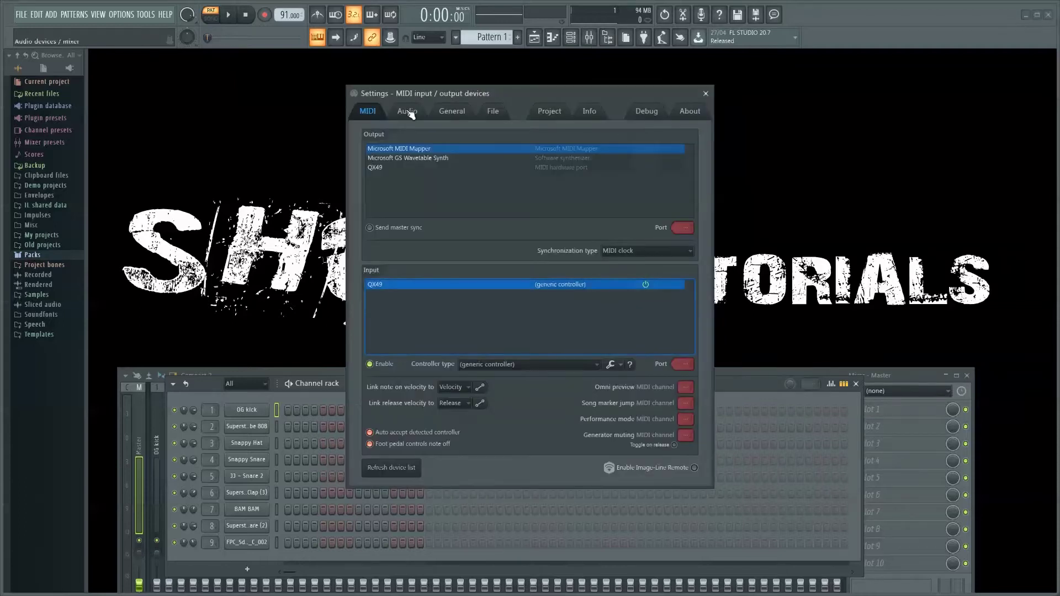
left_click(408, 112)
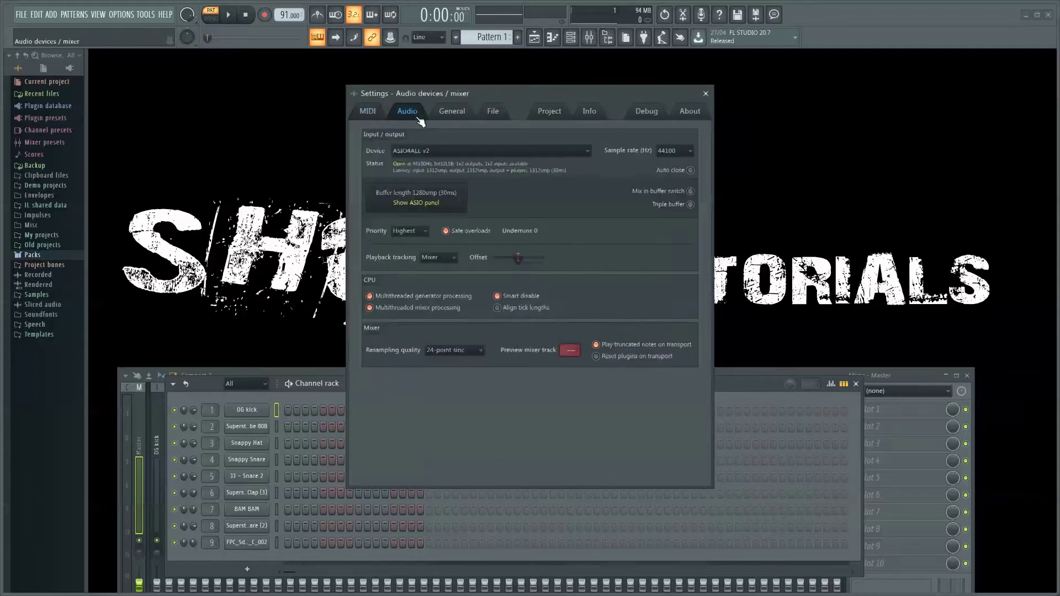
Open the Device dropdown listing the DirectSound outputs and ASIO drivers
left_click(494, 155)
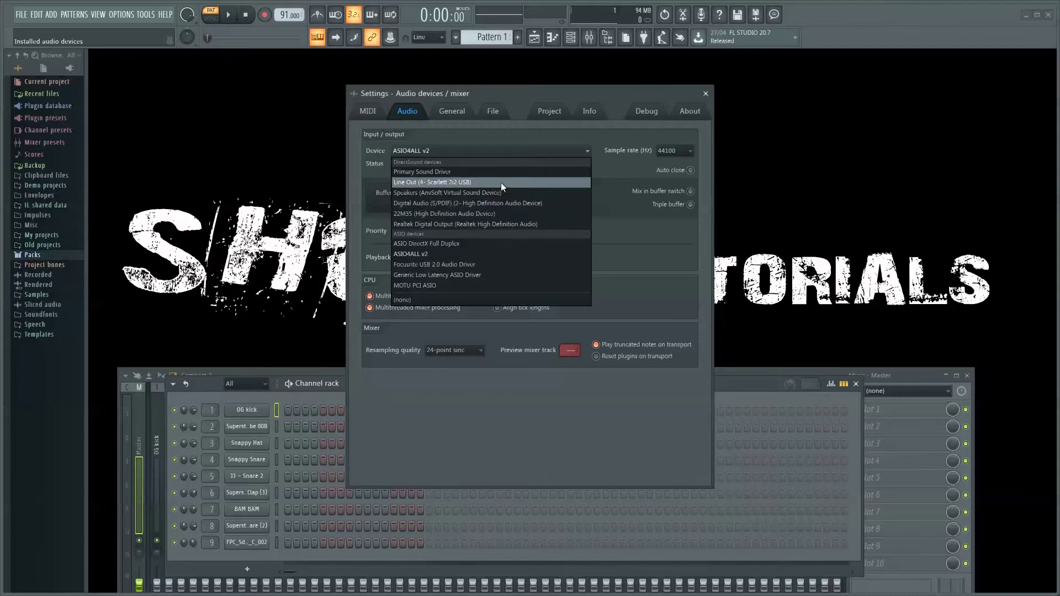
Use Realtek Digital Output with a shorter buffer and Auto close off, then revert to ASIO4ALL v2
left_click(506, 224)
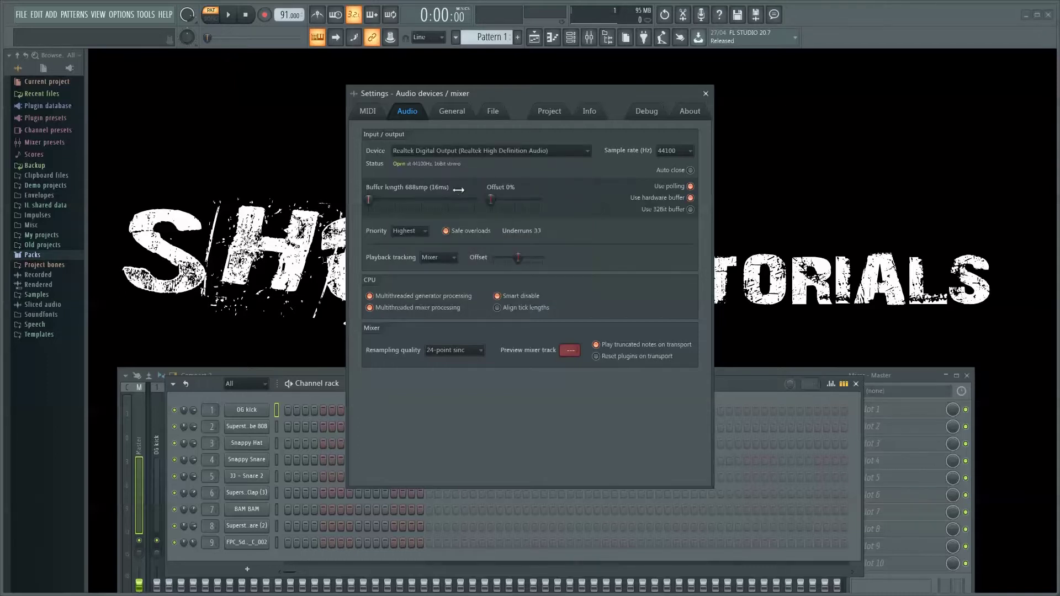
left_click_drag(372, 202, 371, 202)
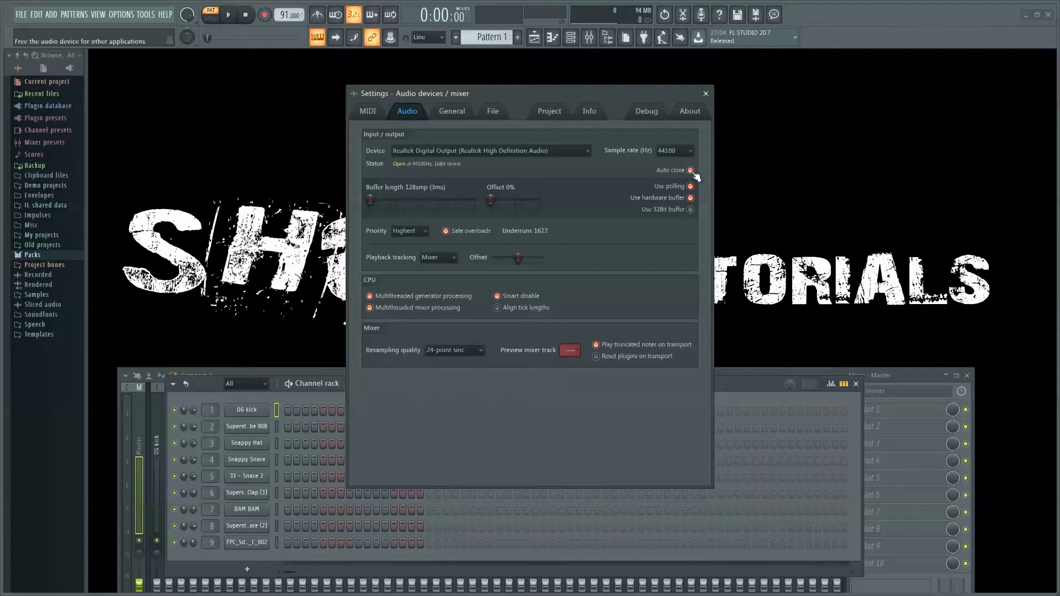
left_click(691, 170)
left_click(524, 151)
left_click(479, 252)
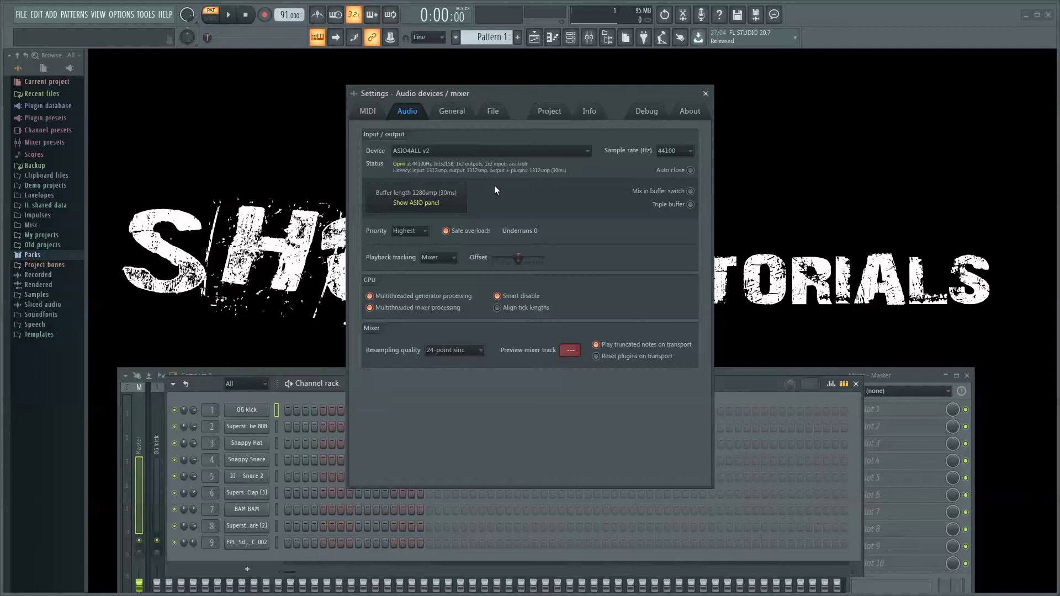
Select Focusrite USB 2.0 Audio Driver and view its ASIO panel: 10 ms buffer at 44100 Hz
left_click(493, 151)
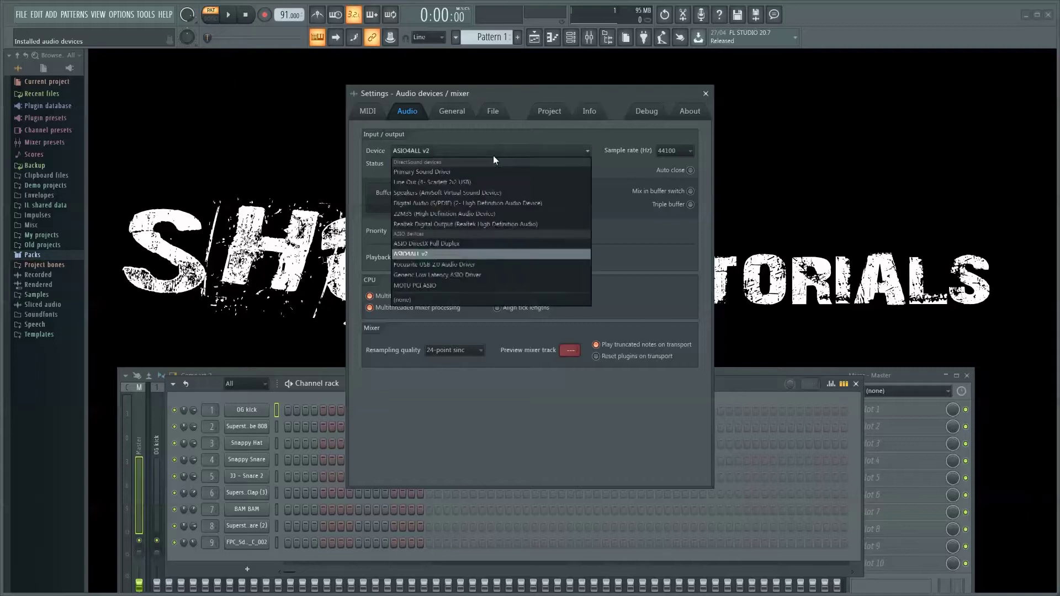
left_click(471, 263)
left_click(429, 196)
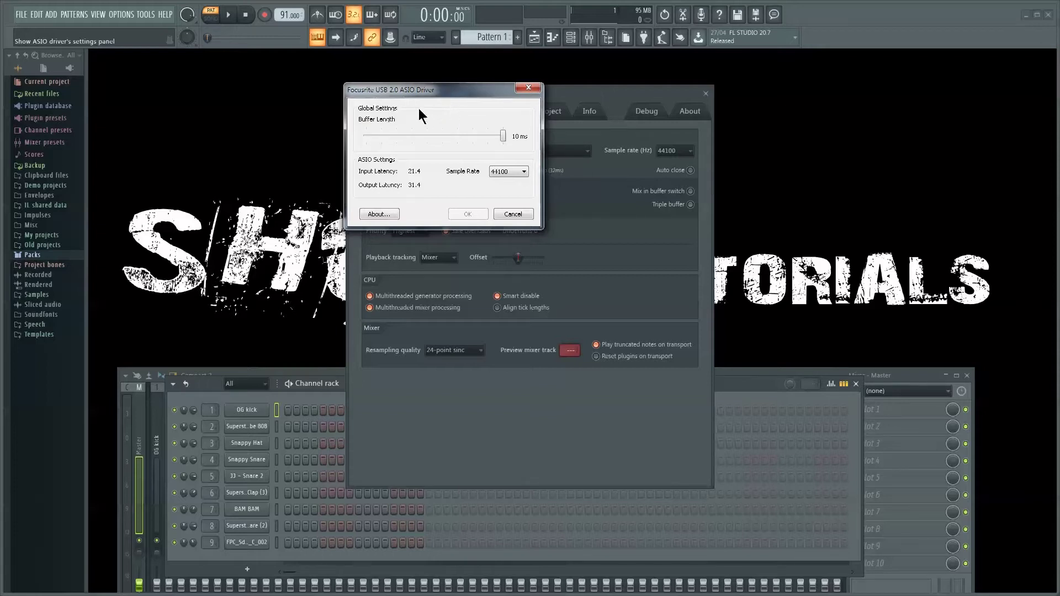
Close the Focusrite settings and select ASIO4ALL v2 as the audio device
left_click(519, 88)
left_click(517, 151)
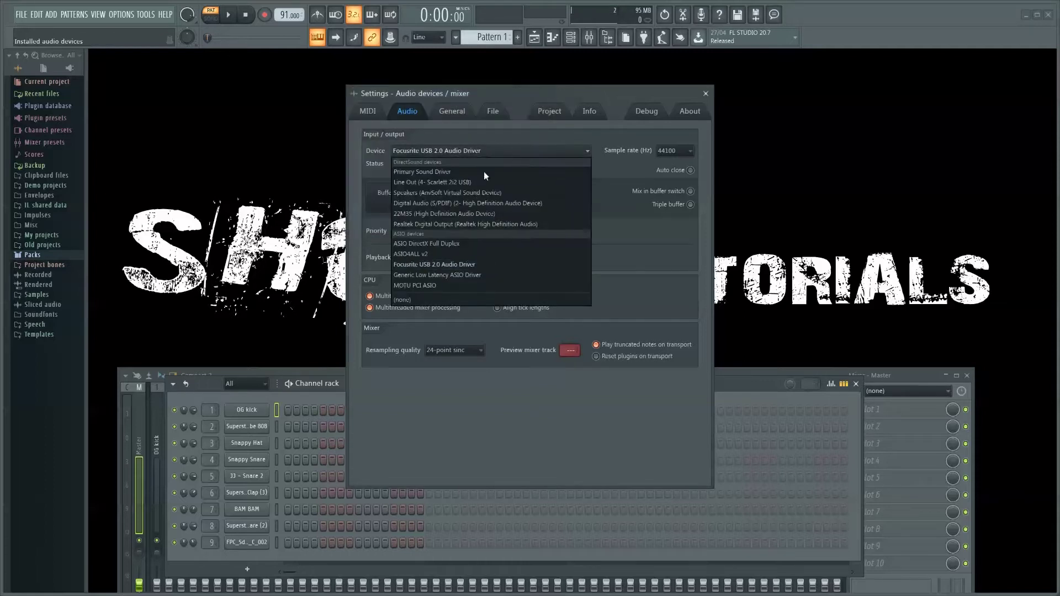
left_click(469, 254)
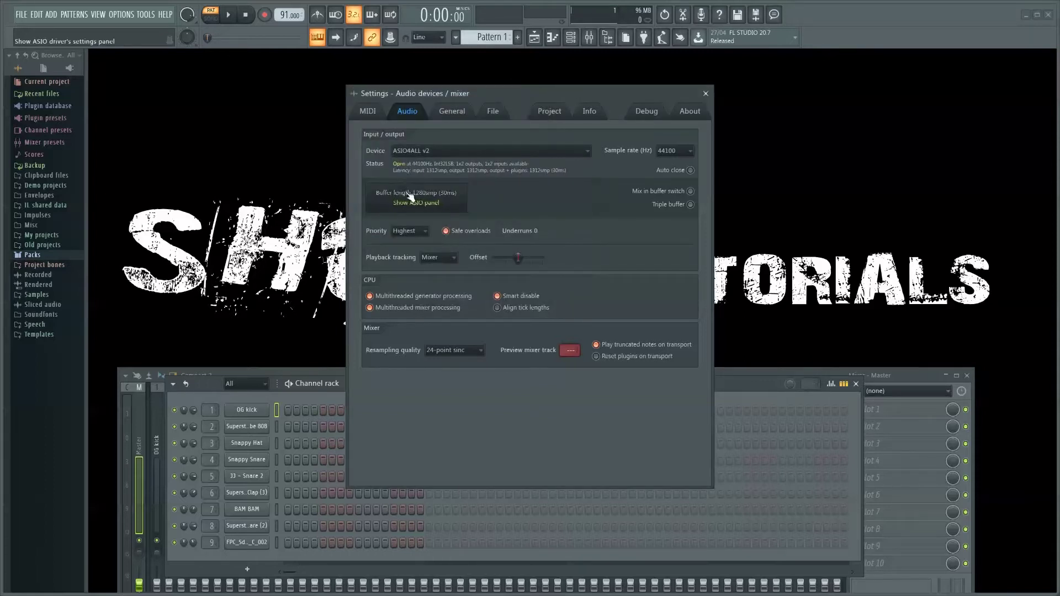
Power off the first High Definition Audio Device in the ASIO4ALL panel
left_click(414, 190)
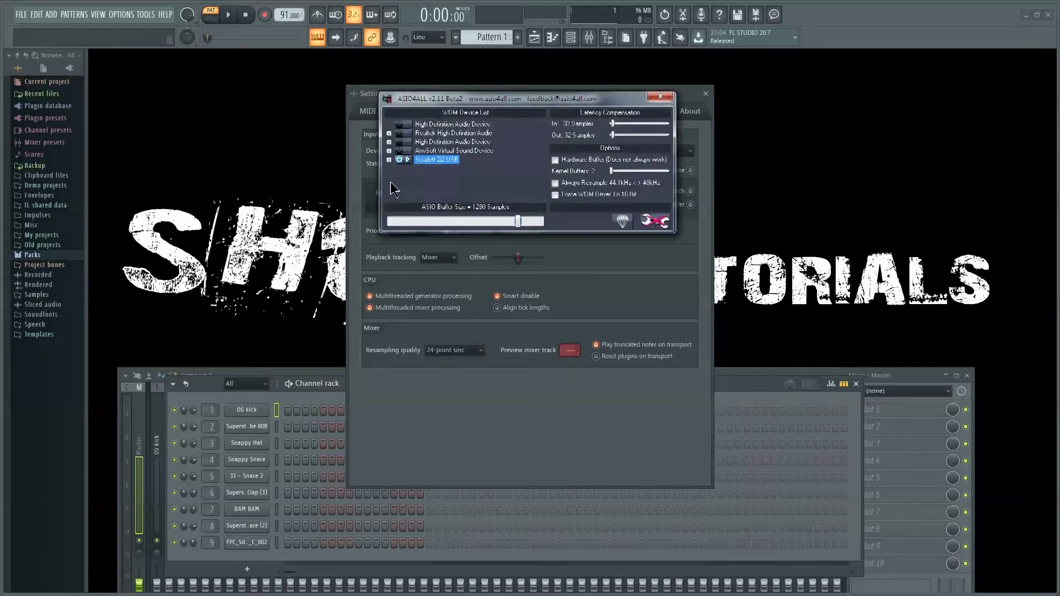
left_click(400, 124)
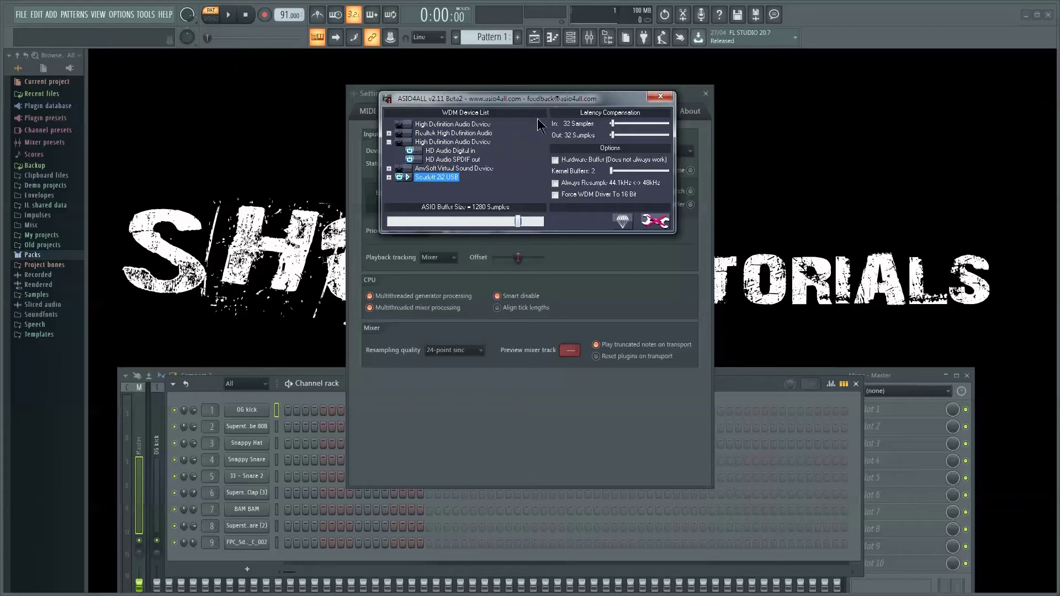
left_click(660, 97)
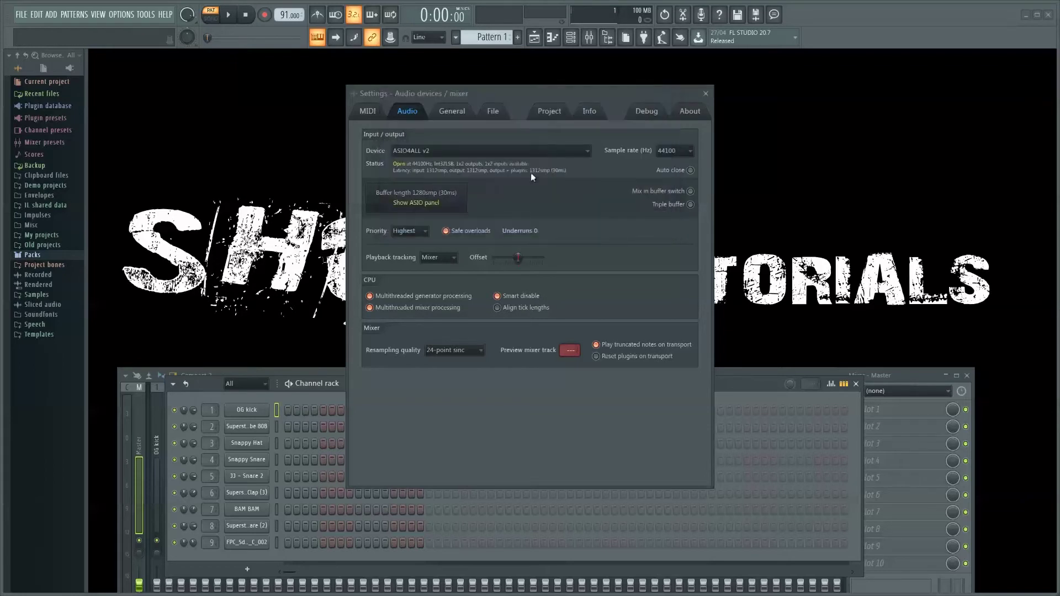
left_click(472, 149)
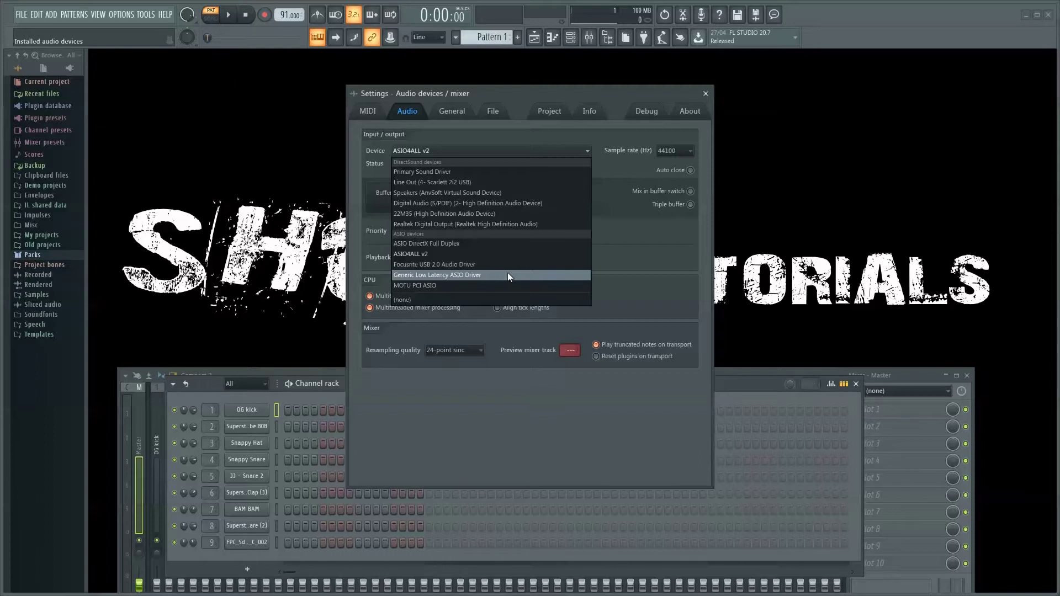
Select ASIO DirectX Full Duplex, accept the alert, and open its Direct Sound Full Duplex Setup
left_click(499, 245)
left_click(525, 349)
left_click(416, 203)
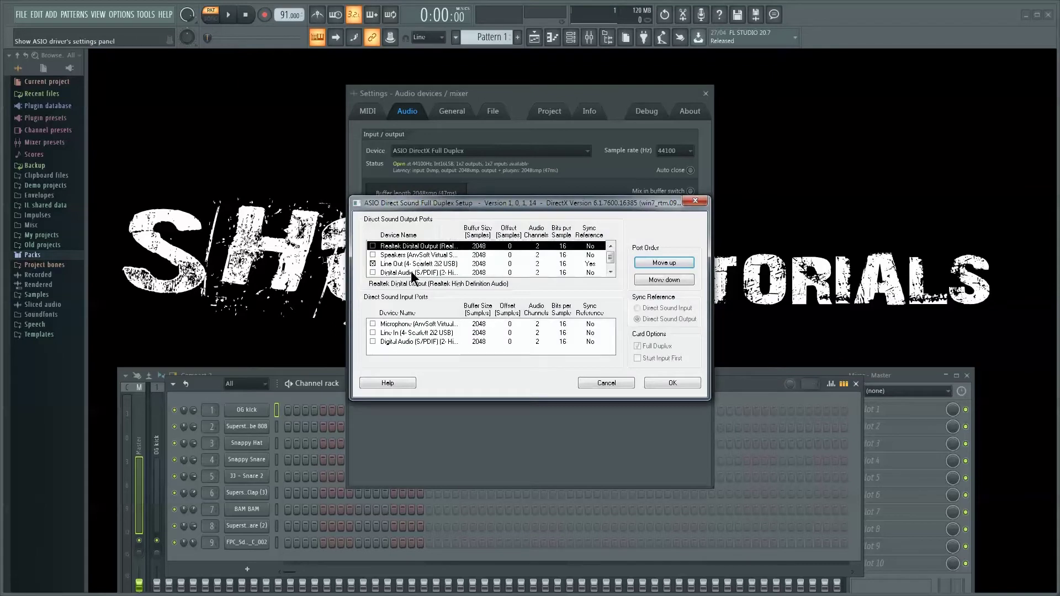
left_click(610, 273)
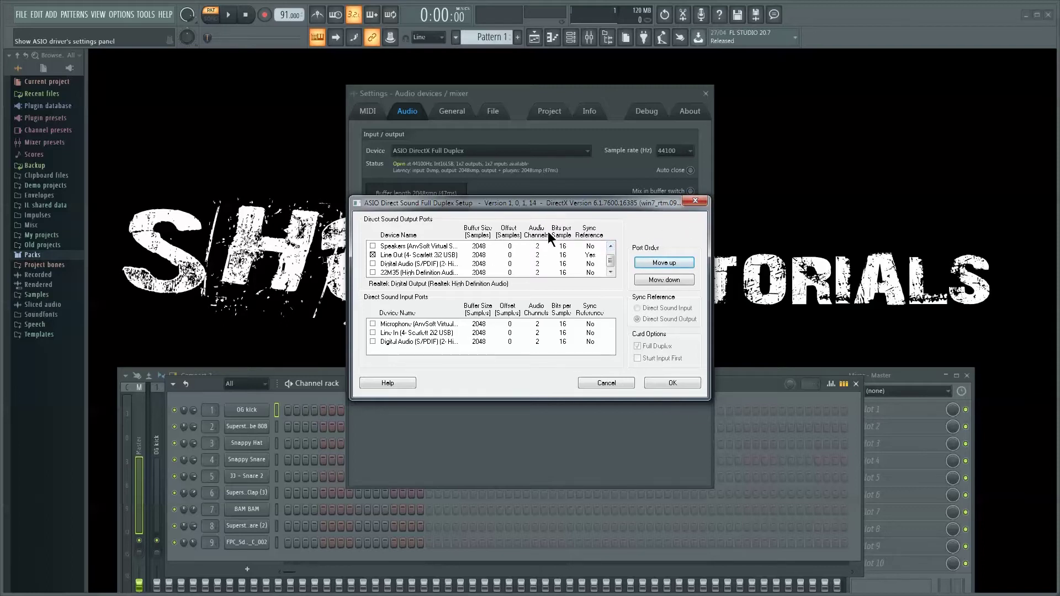
left_click_drag(440, 202, 437, 224)
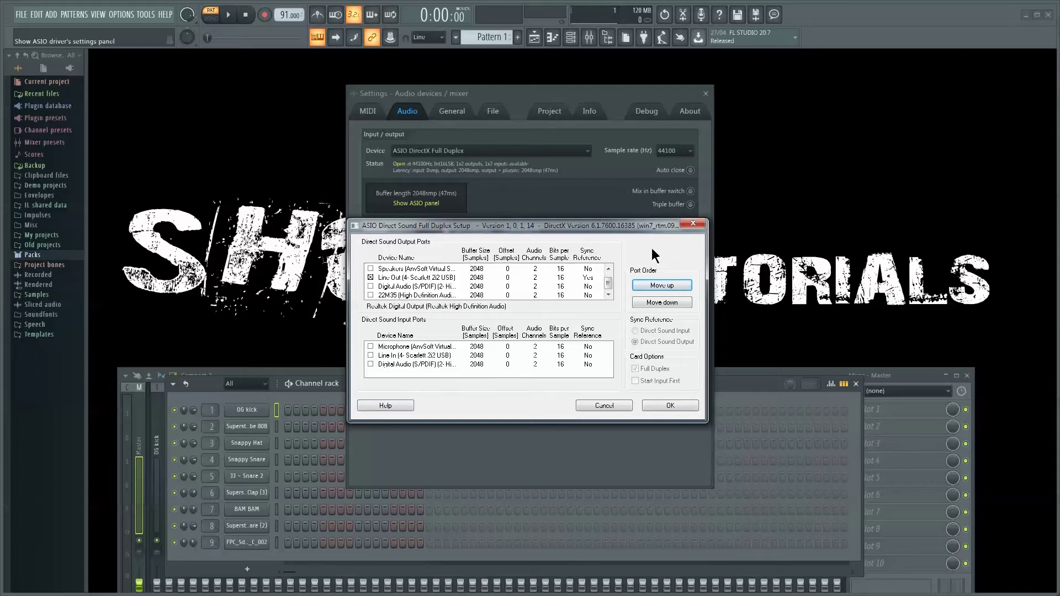
left_click(694, 223)
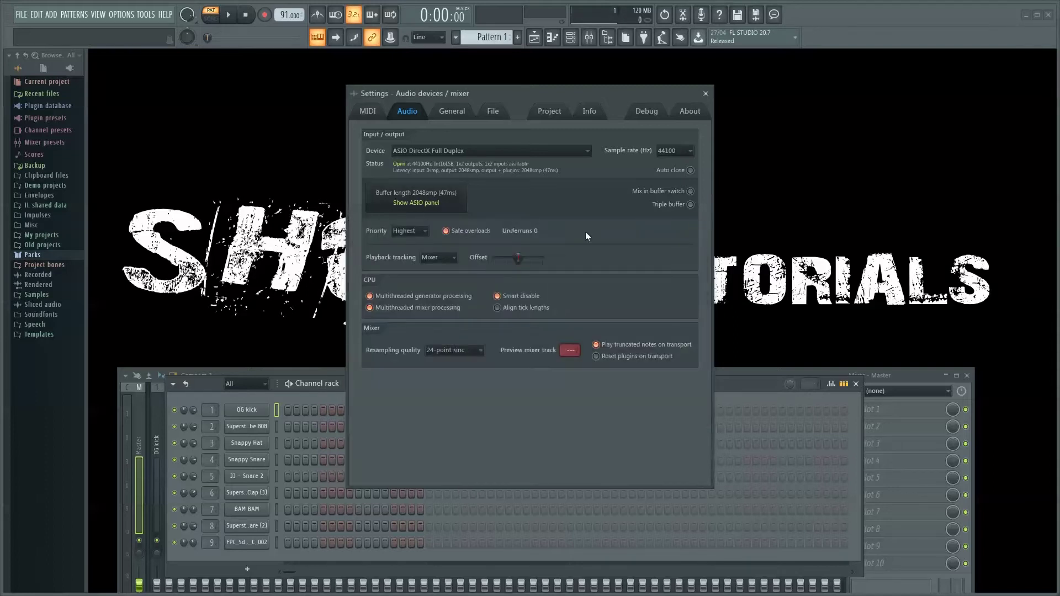
left_click(445, 202)
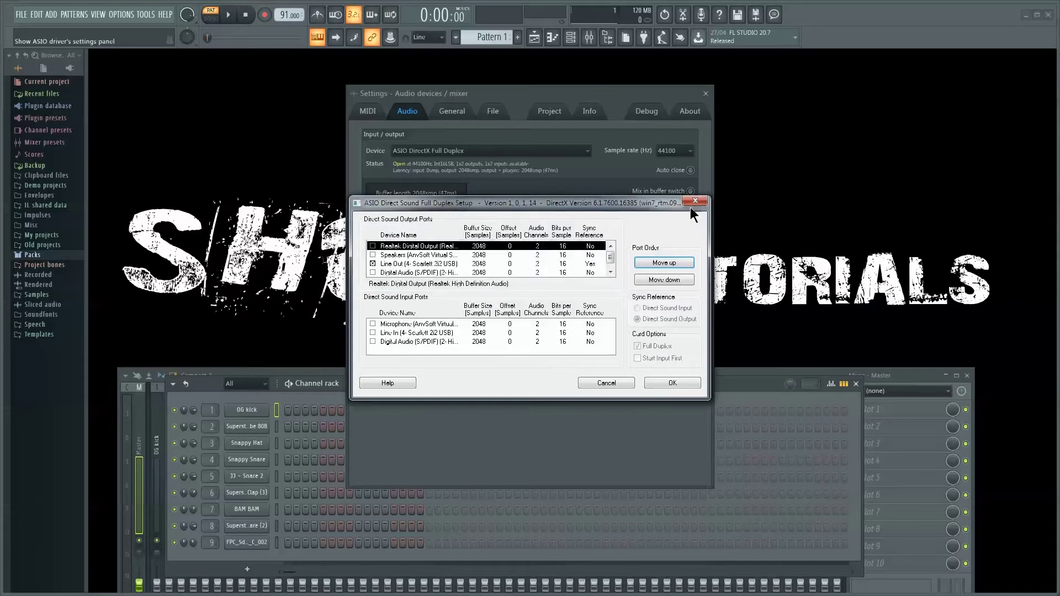
Close the Direct Sound setup and select ASIO4ALL v2 with its control panel showing
left_click(695, 201)
left_click(491, 153)
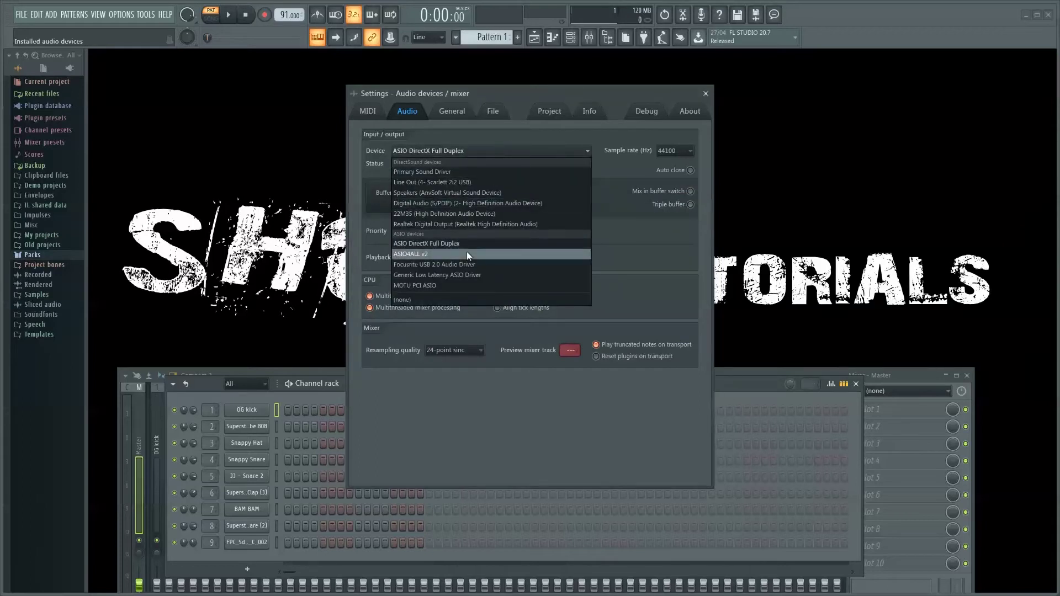
left_click(466, 251)
left_click(465, 151)
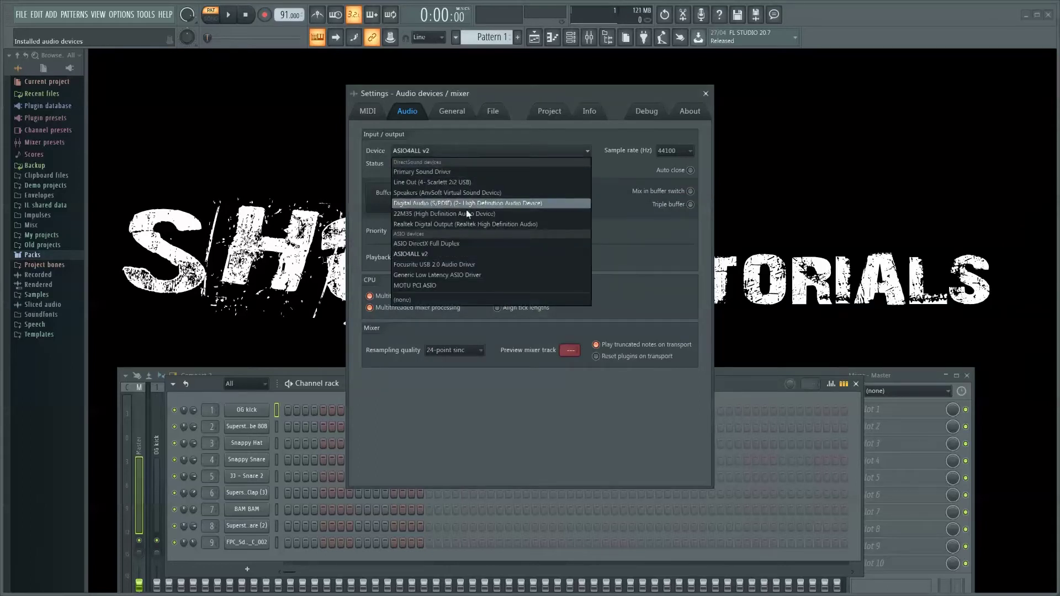
left_click(462, 254)
left_click(426, 211)
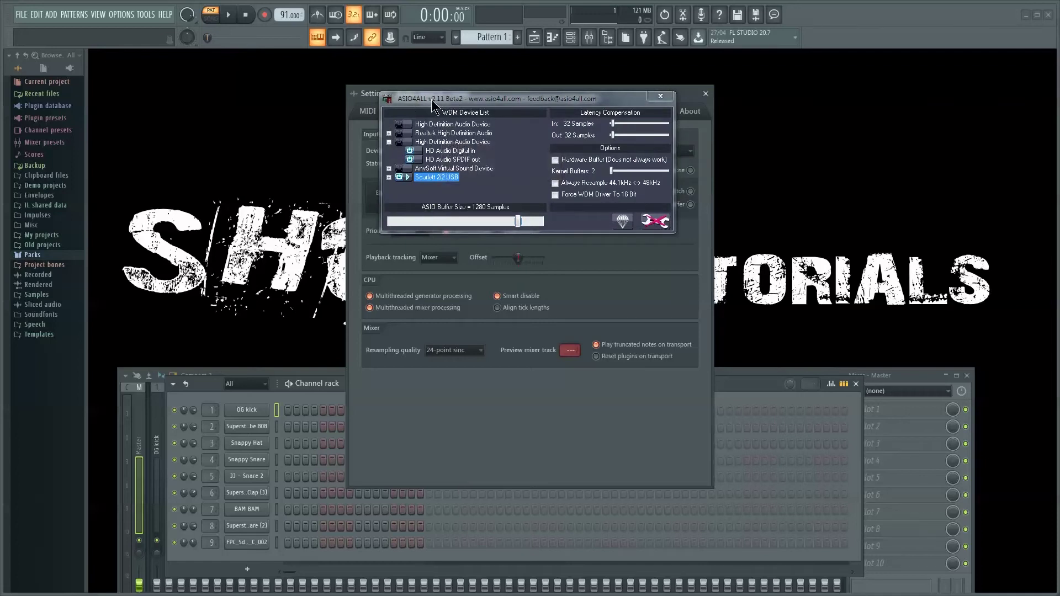
Collapse High Definition Audio, expand Scarlett 2i2 USB, and try a smaller ASIO buffer
left_click(389, 142)
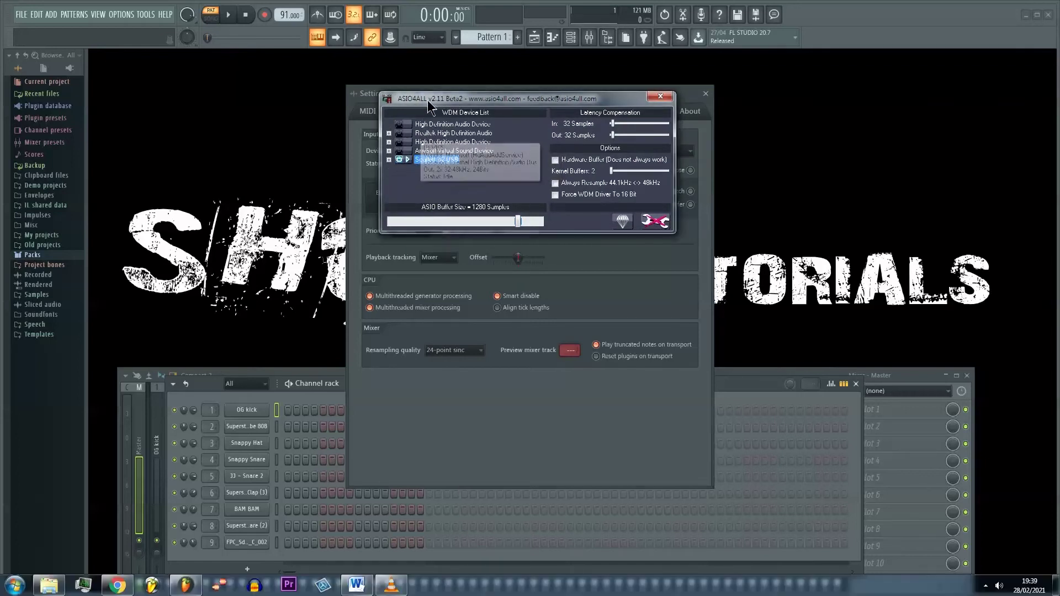
left_click(388, 159)
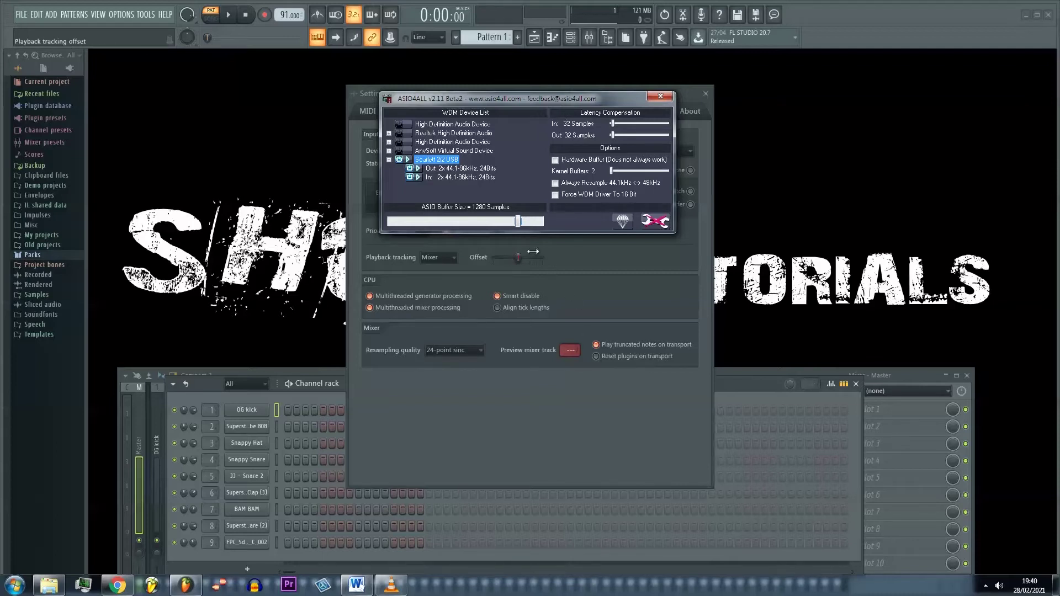
mouse_move(519, 221)
left_mouse_down()
mouse_move(397, 225)
mouse_move(518, 221)
mouse_move(508, 222)
left_mouse_up()
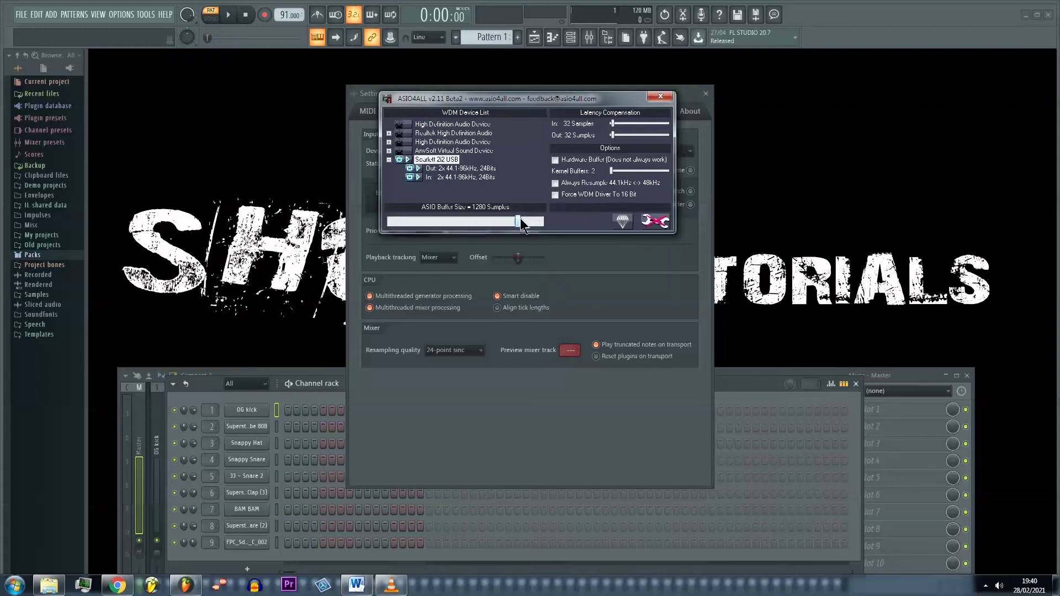
Drag the ASIO Buffer Size slider down from 1280 samples toward 384
mouse_move(518, 221)
left_mouse_down()
mouse_move(398, 222)
mouse_move(518, 234)
left_mouse_up()
Set the ASIO buffer to 960 samples and adjust In latency compensation
left_click_drag(518, 221, 509, 241)
left_click_drag(614, 126, 632, 135)
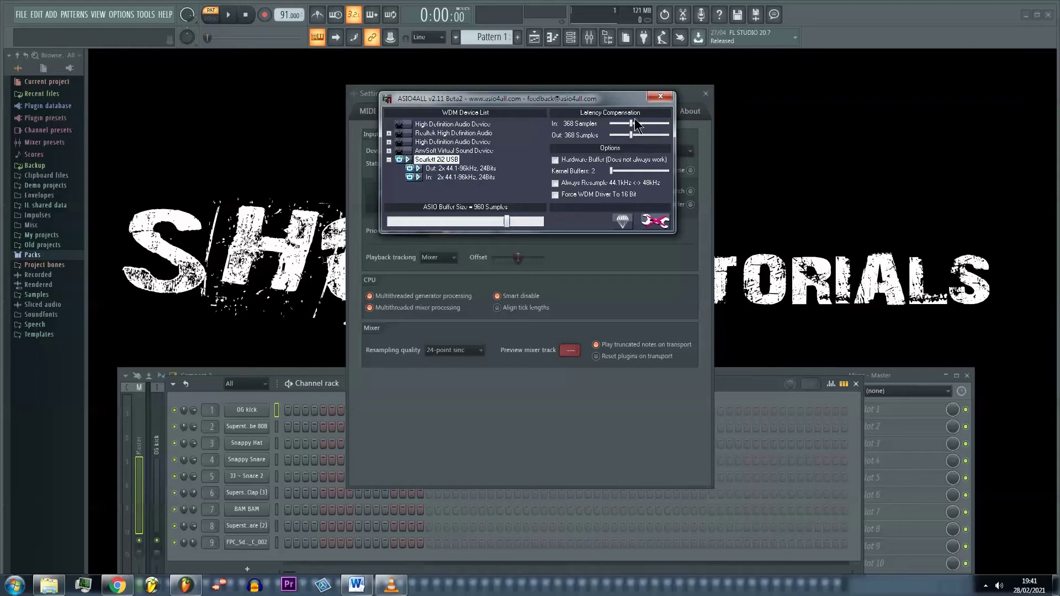
left_click_drag(632, 121, 620, 122)
Bring Out and In latency compensation down to 48 samples, then lower the panel
left_click(231, 19)
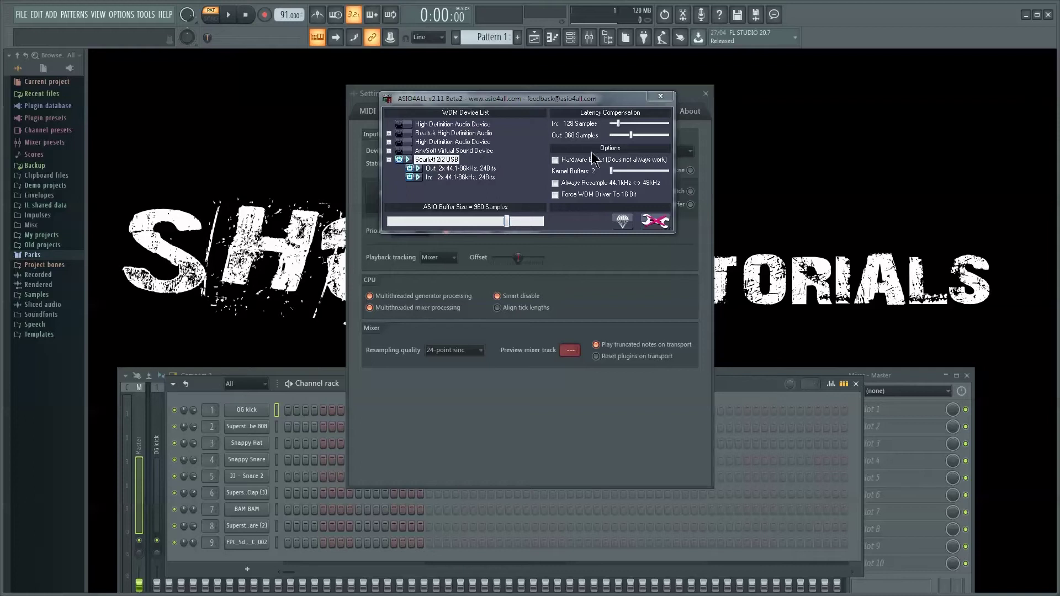
left_click(630, 138)
left_click_drag(631, 137, 617, 137)
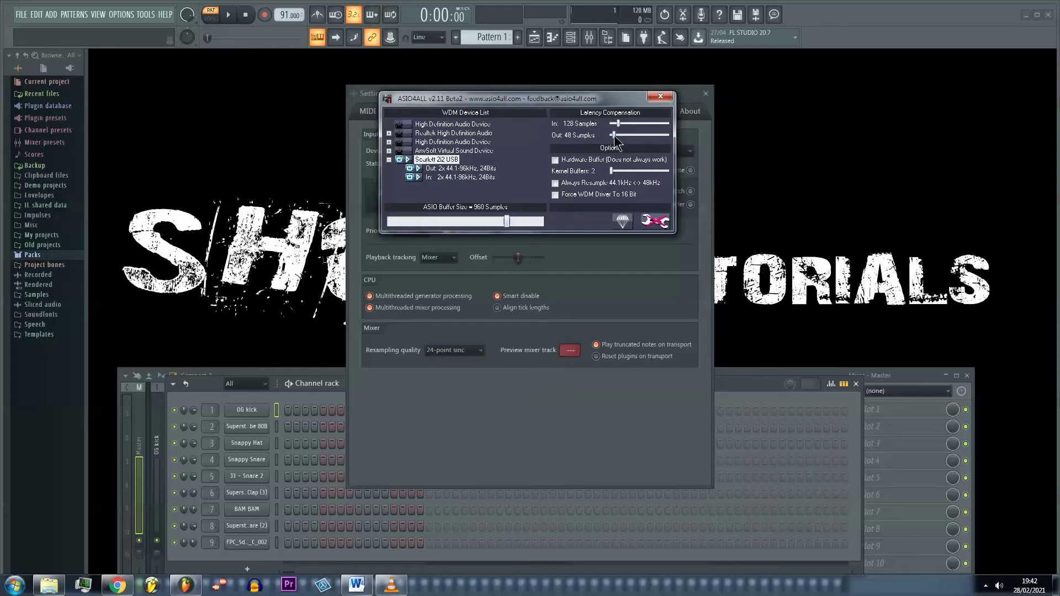
left_click_drag(618, 122, 613, 123)
left_click_drag(514, 99, 496, 285)
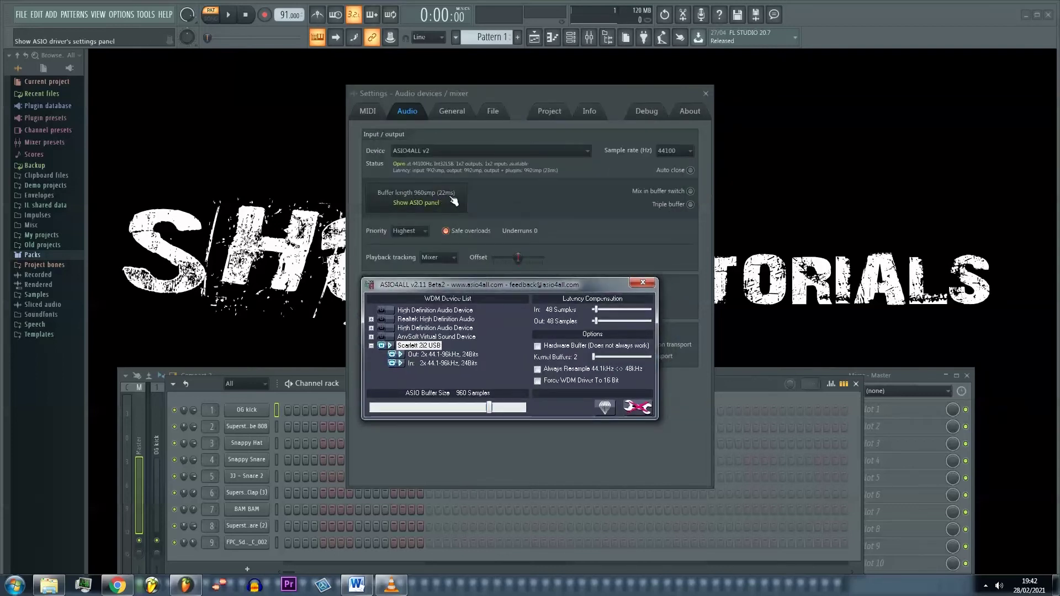
Drag the ASIO4ALL panel back up near the top of the Settings window
left_click_drag(492, 285, 540, 118)
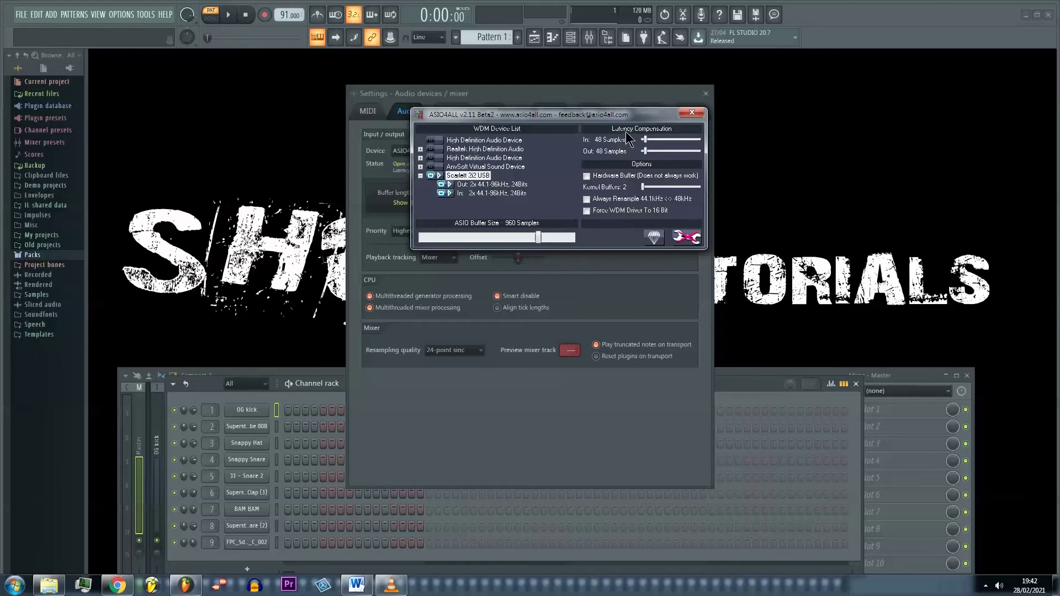
Tick Hardware Buffer in ASIO4ALL Options, which gives a 10 ms buffer offset
left_click(587, 177)
On the Master track, put Fruity Parametric EQ 2, Fruity Reeverb 2 and EQUO in slots 1–3
left_click(900, 393)
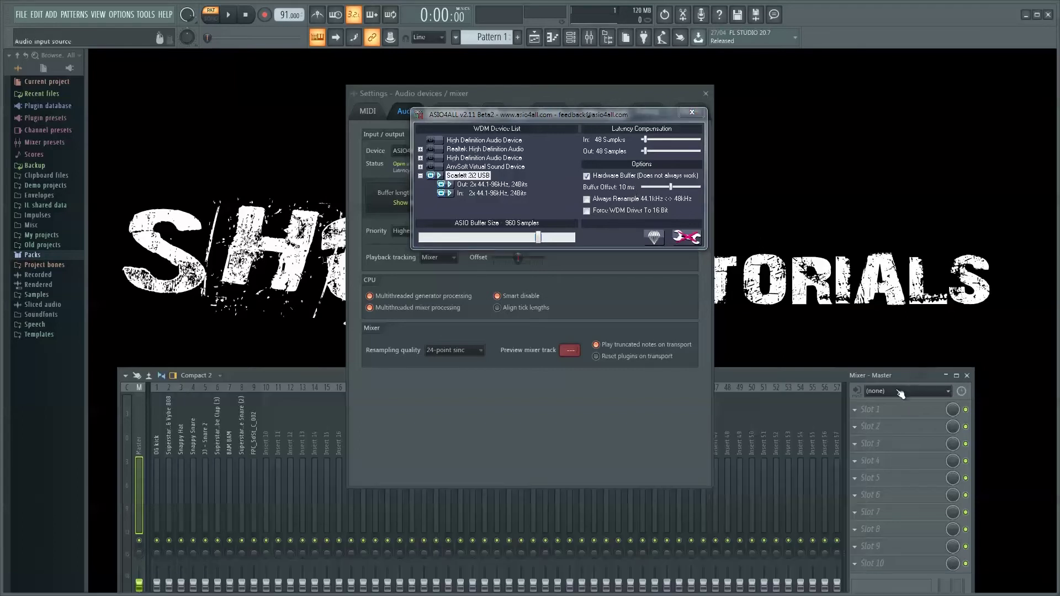
left_click(875, 403)
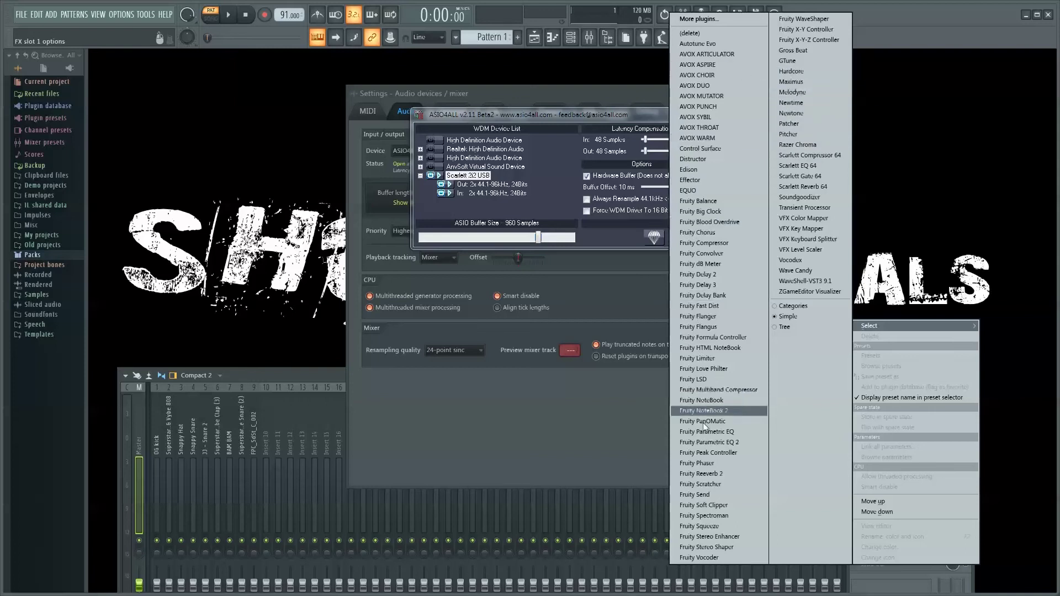
left_click(331, 443)
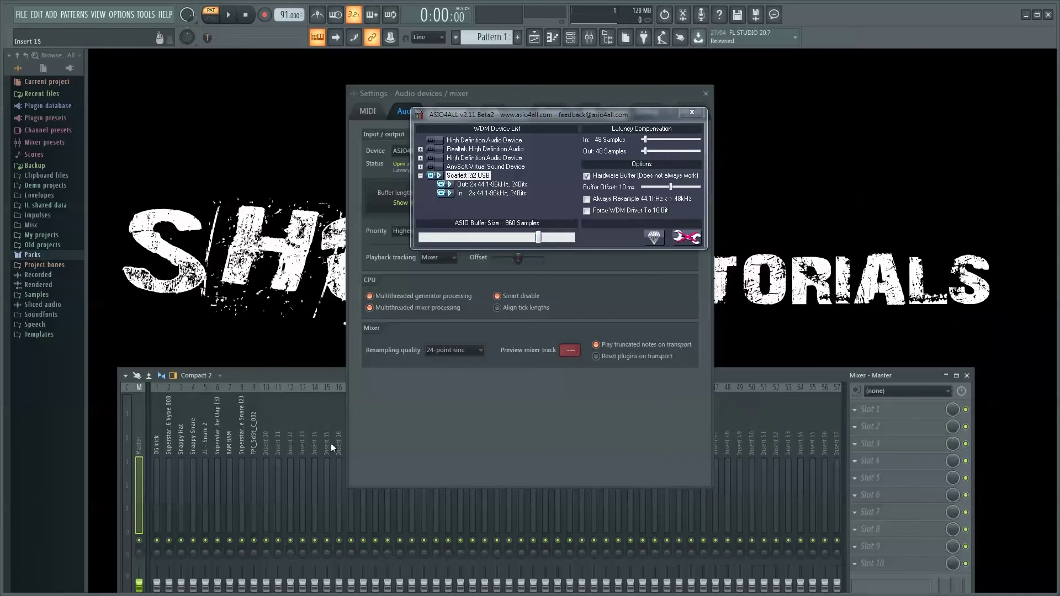
left_click(870, 412)
left_click(730, 444)
left_click(873, 417)
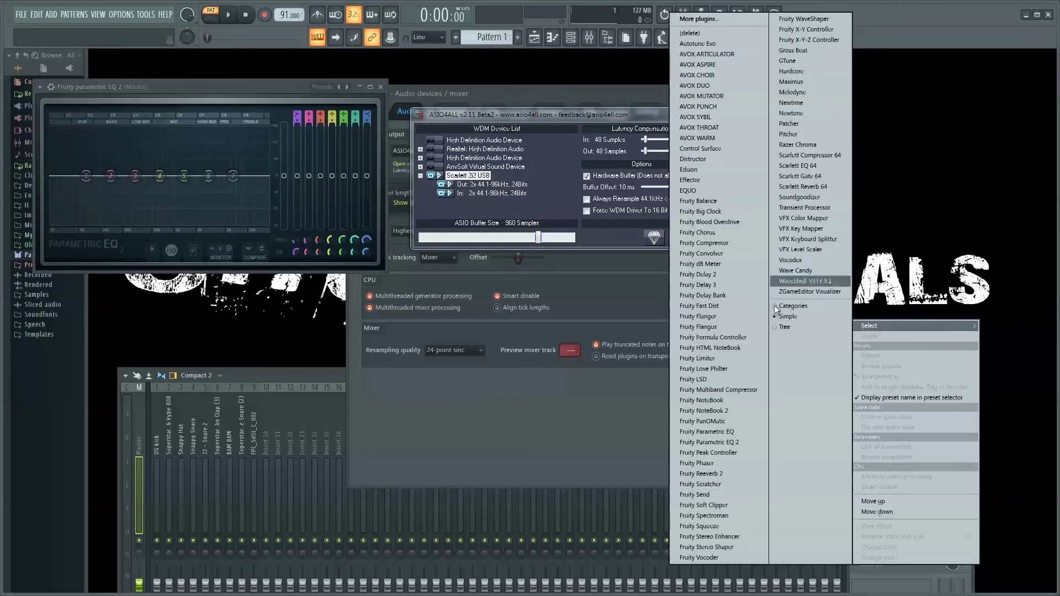
left_click(700, 474)
left_click(882, 444)
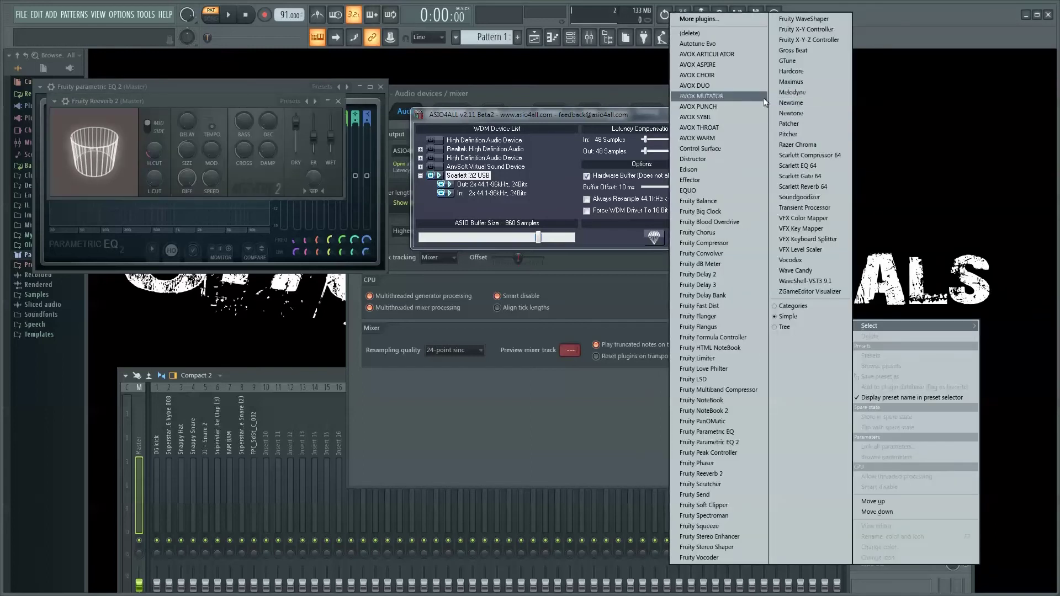
left_click(711, 189)
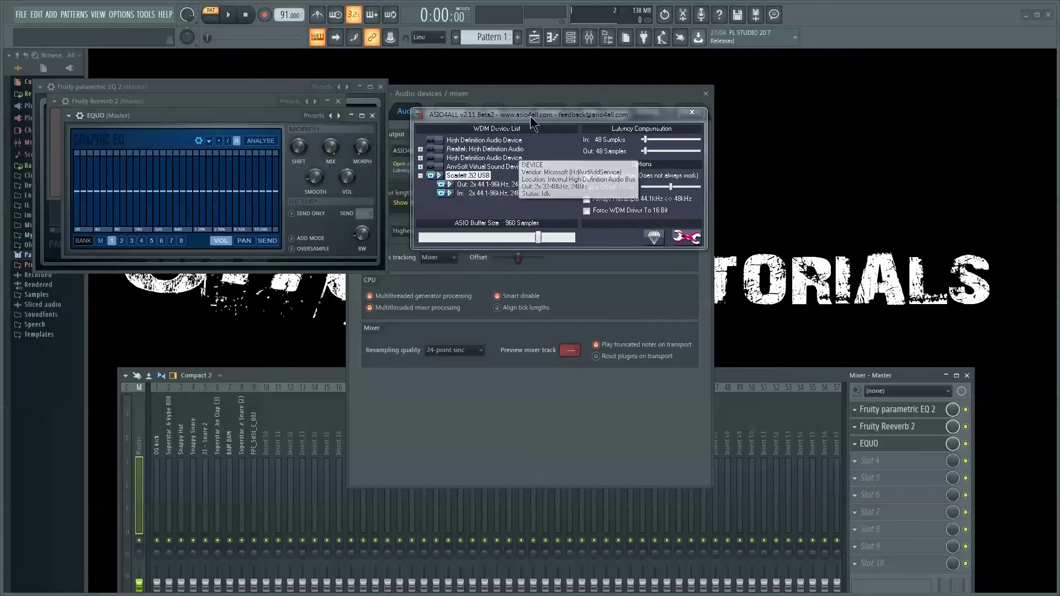
left_click(618, 163)
Raise the buffer offset to 17 ms, untick Hardware Buffer and tick Always Resample
left_click_drag(673, 187, 692, 189)
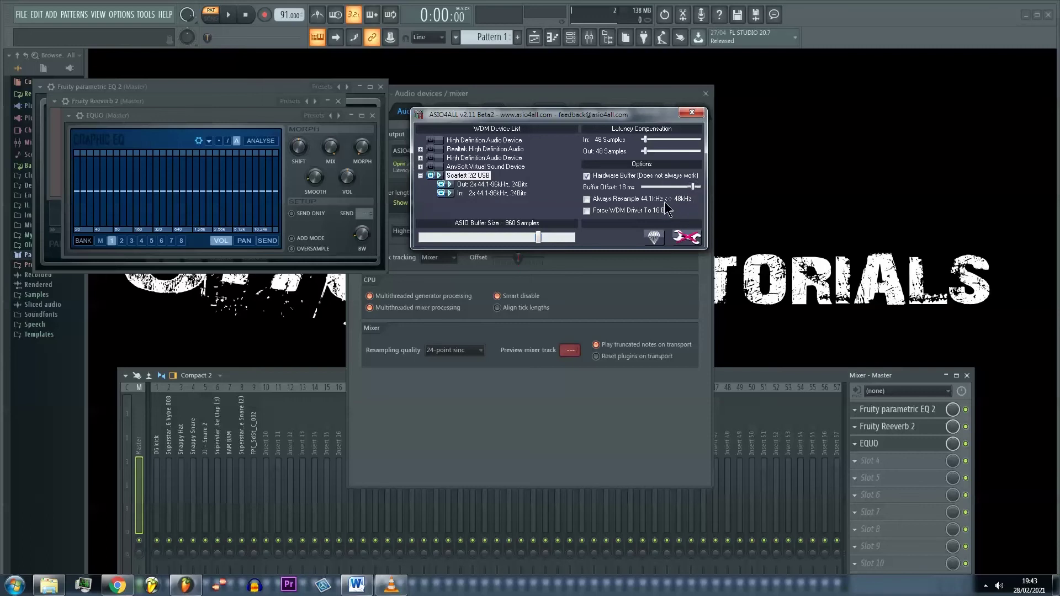
left_click(586, 175)
left_click(587, 199)
Adjust the ASIO buffer size with Always Resample unticked, ending at 1024 samples
left_click_drag(539, 238, 480, 244)
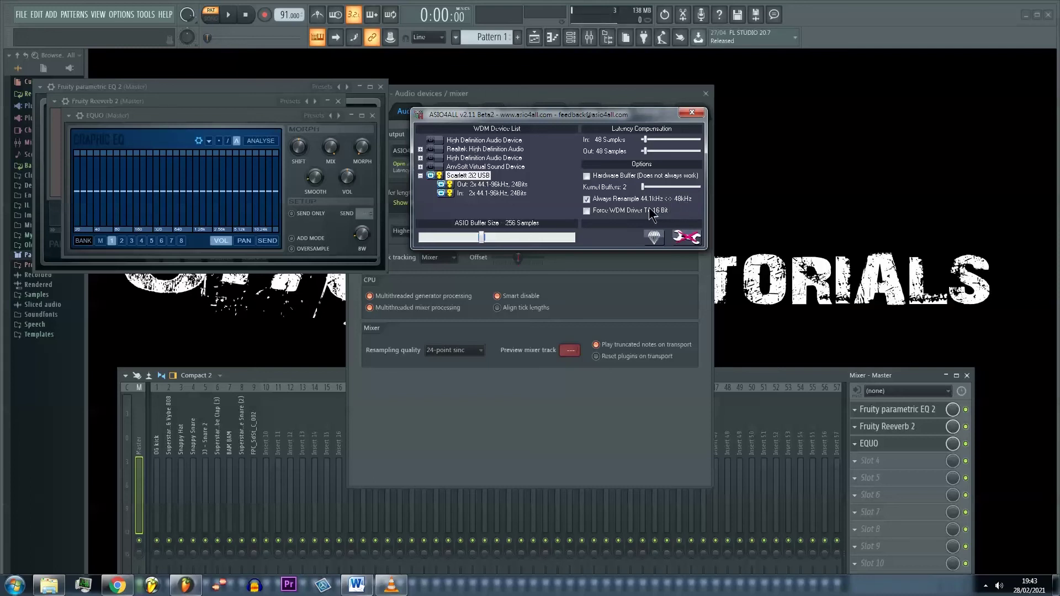
left_click(587, 200)
left_click_drag(482, 237, 542, 247)
left_click(620, 263)
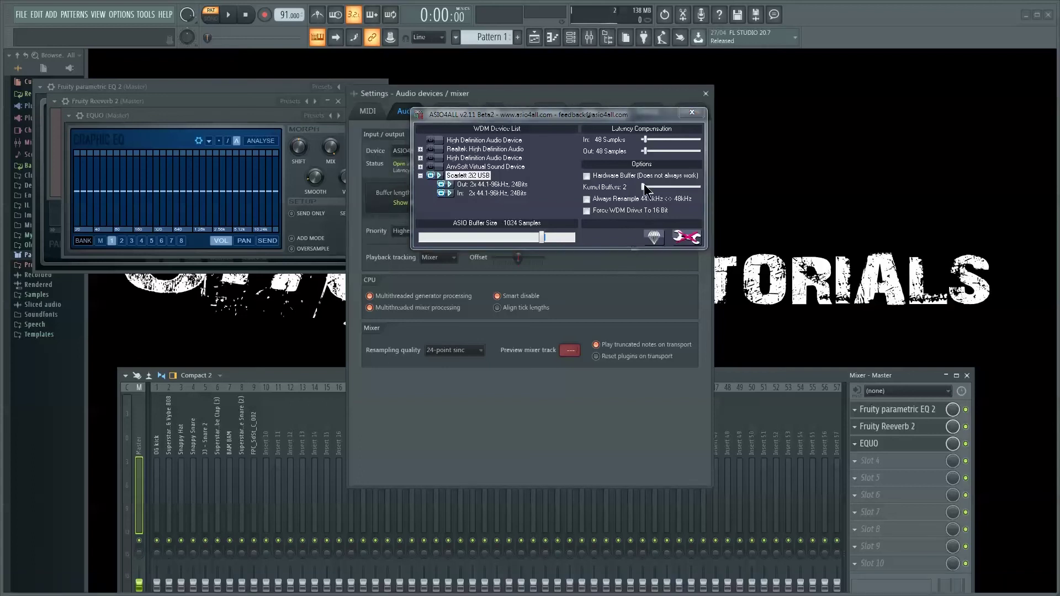
left_click(692, 115)
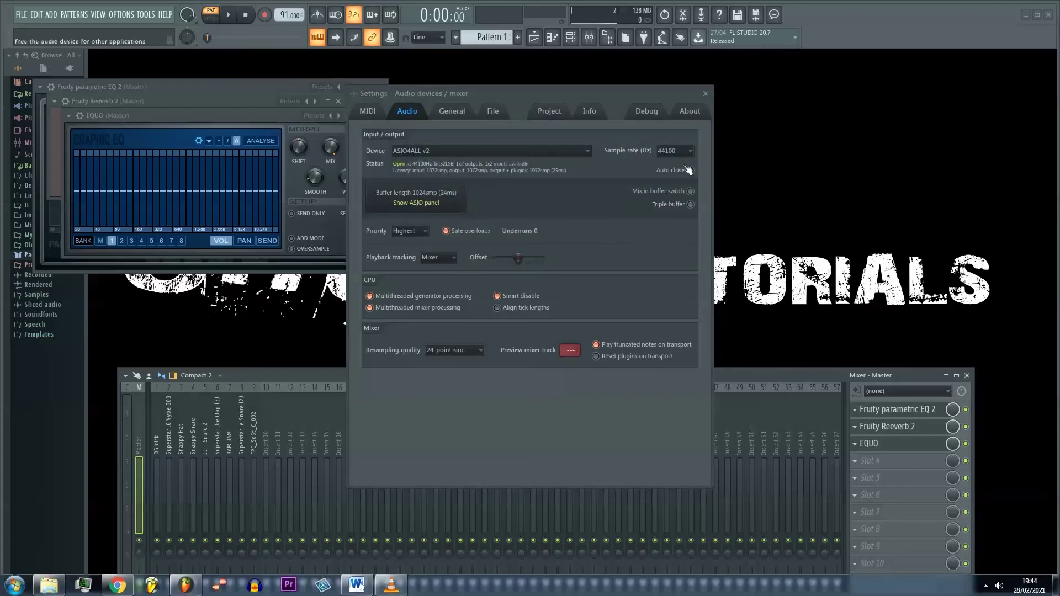
left_click(689, 151)
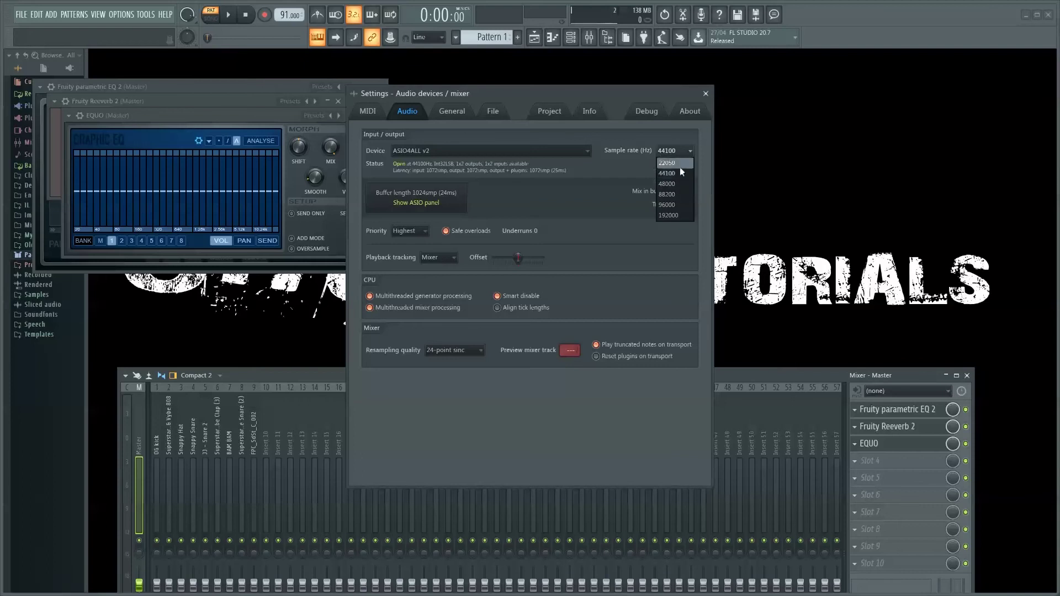
left_click(679, 147)
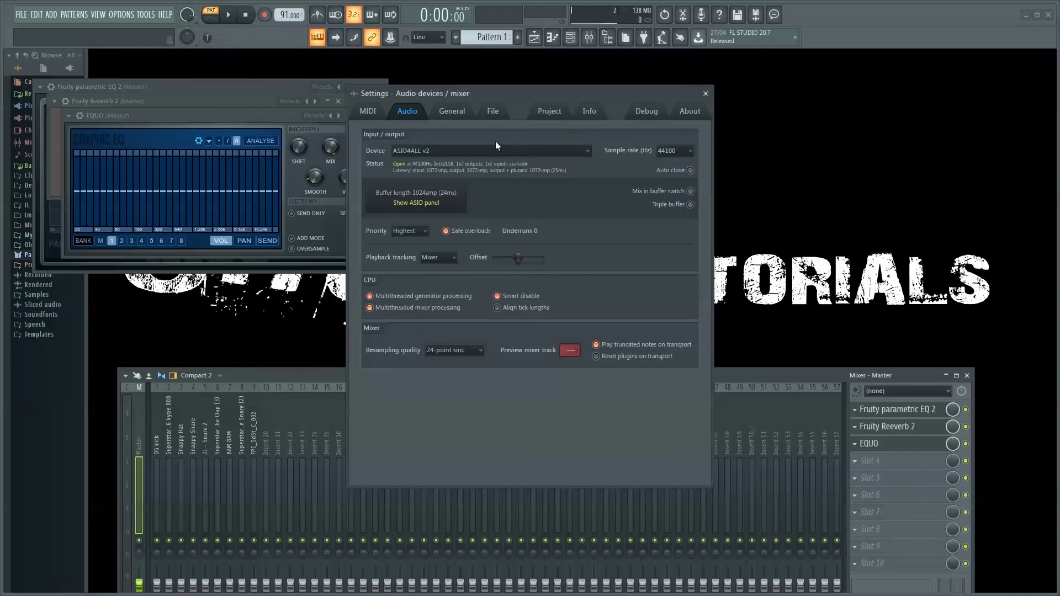
left_click(437, 197)
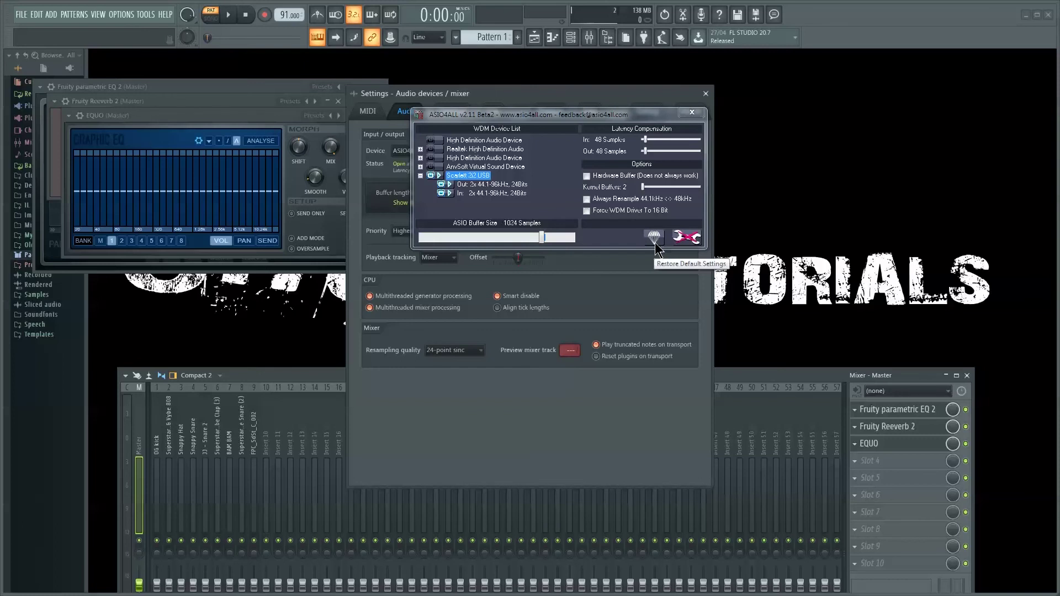
After raising latency compensation, restore ASIO4ALL defaults and re-enable the Scarlett 2i2 USB
left_click_drag(644, 151, 657, 151)
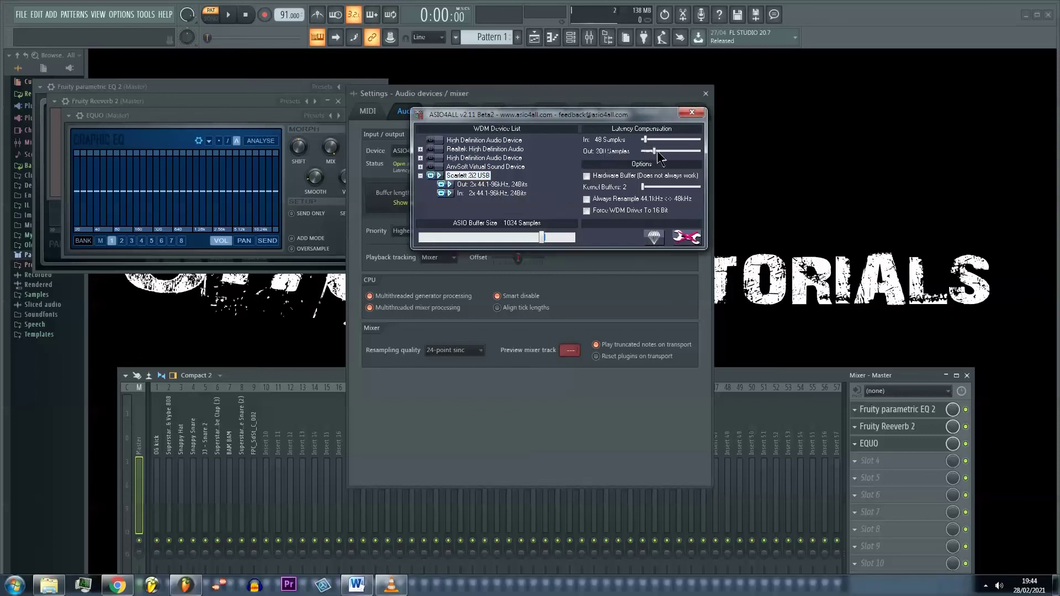
left_click(655, 139)
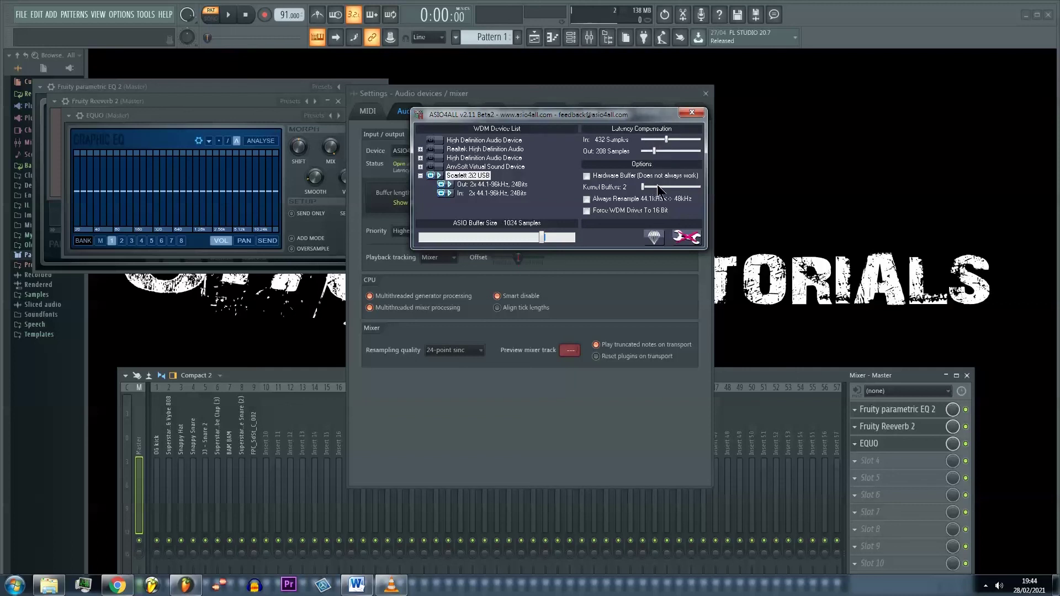
left_click(652, 238)
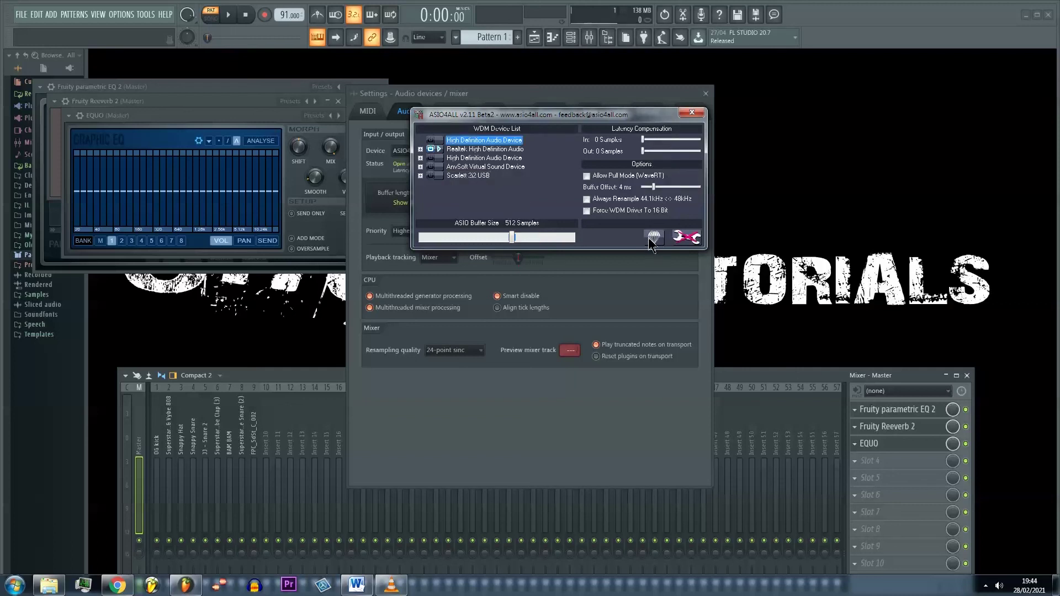
left_click(489, 176)
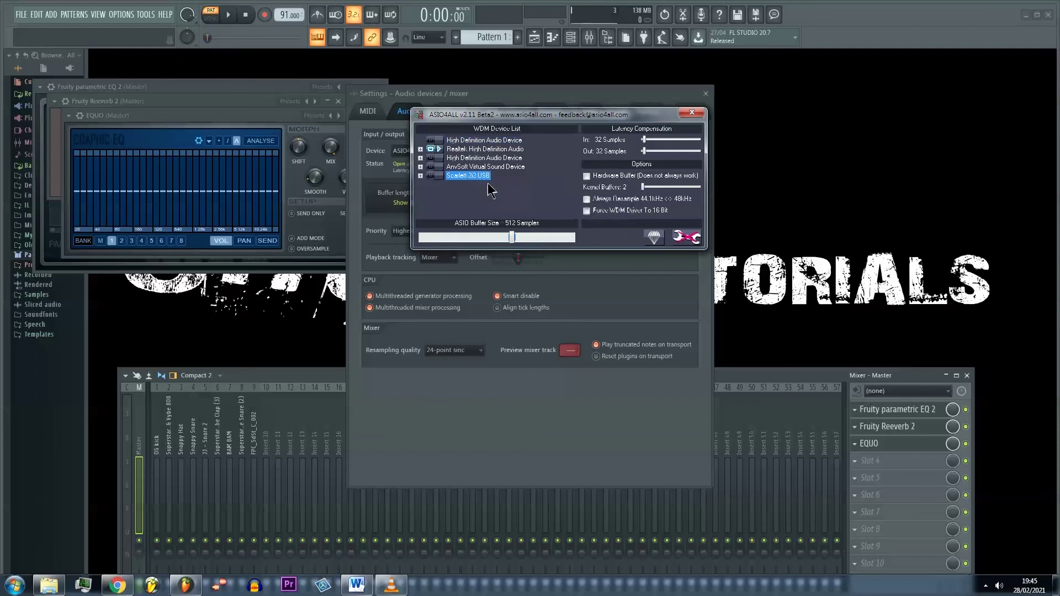
left_click(431, 149)
left_click(430, 176)
Close ASIO4ALL, keeping a 512-sample buffer at 44100 Hz with 24-point sinc resampling
left_click(691, 112)
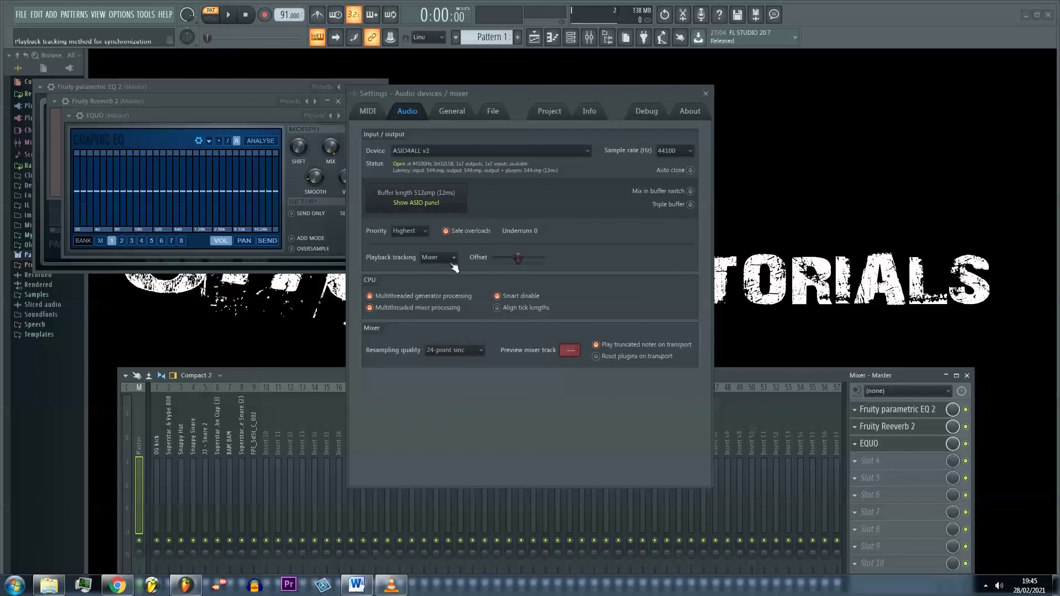
left_click(470, 352)
left_click(471, 352)
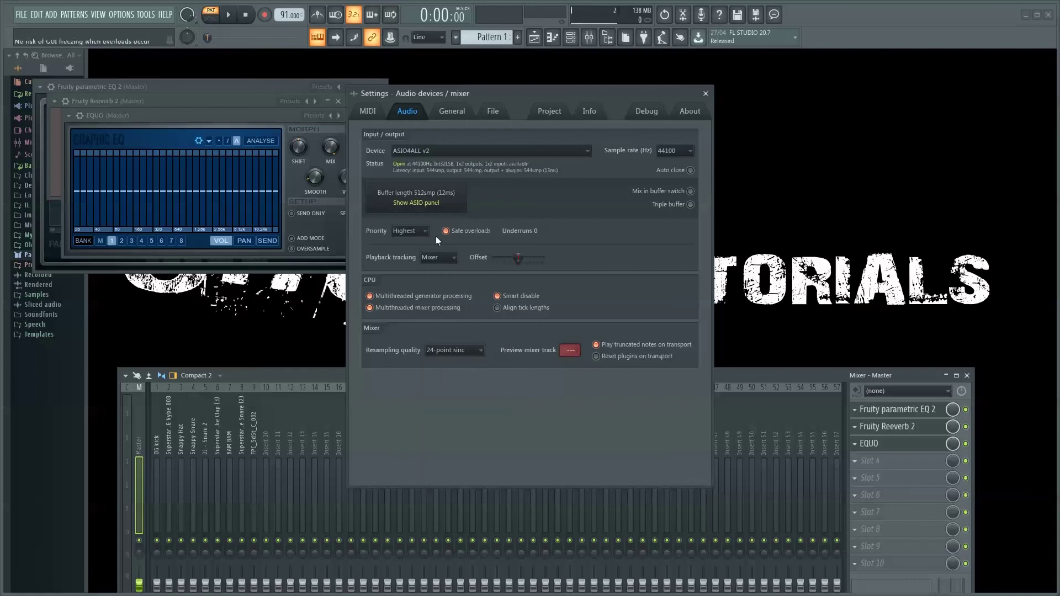